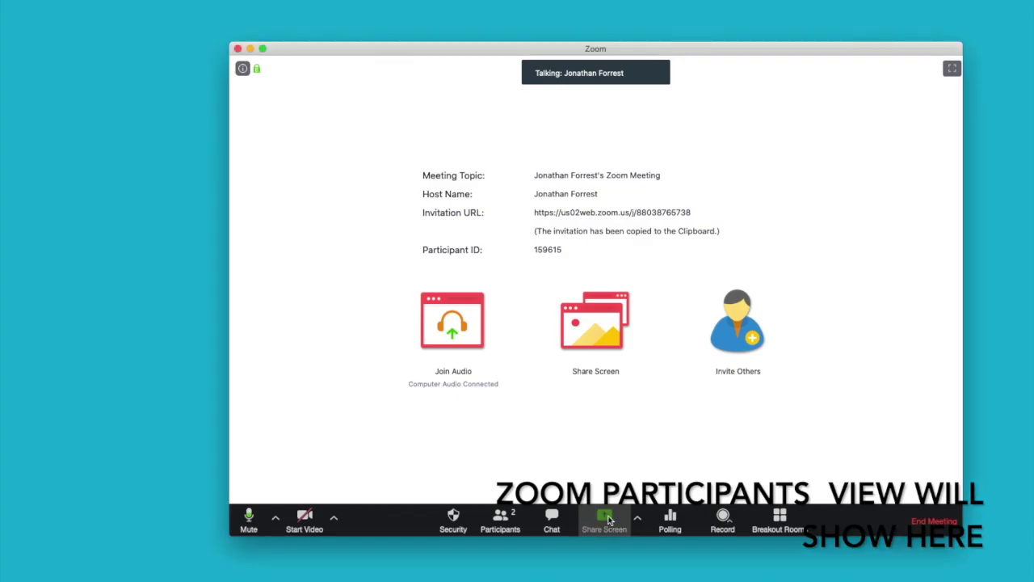
Bring the PowerPoint presentation forward, then return to the Zoom meeting window
left_click(606, 519)
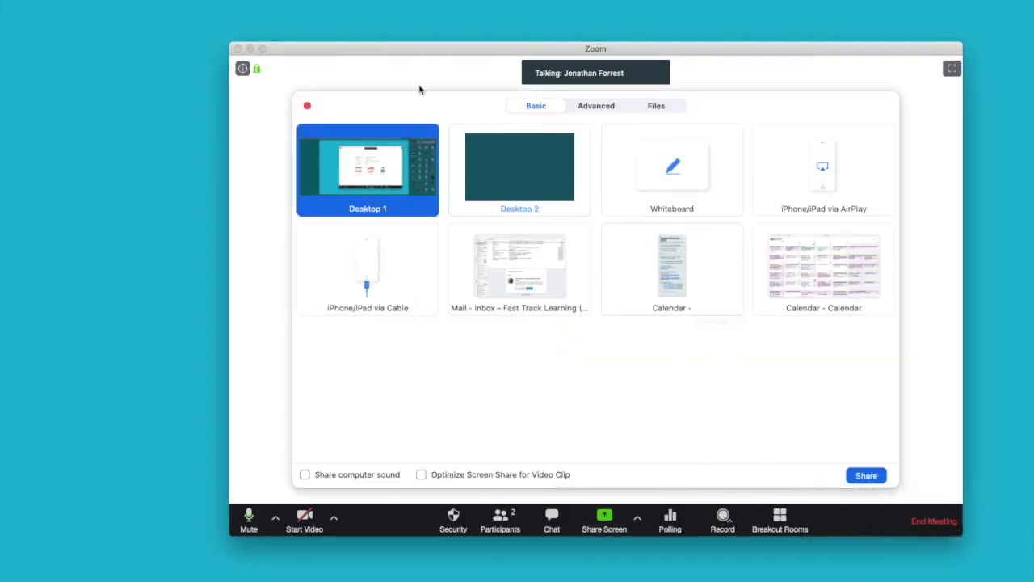
left_click(307, 106)
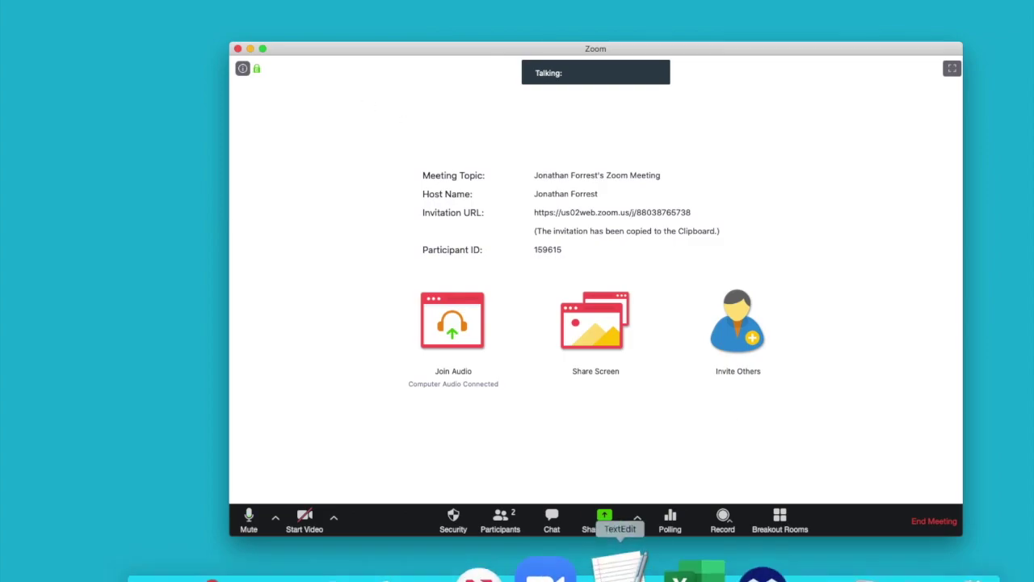
left_click(722, 564)
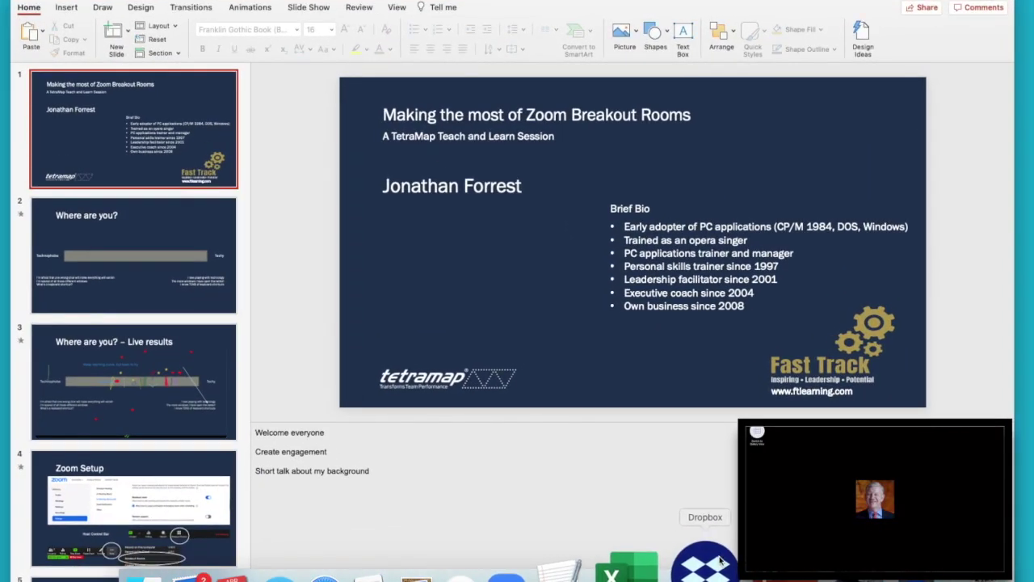
left_click(567, 565)
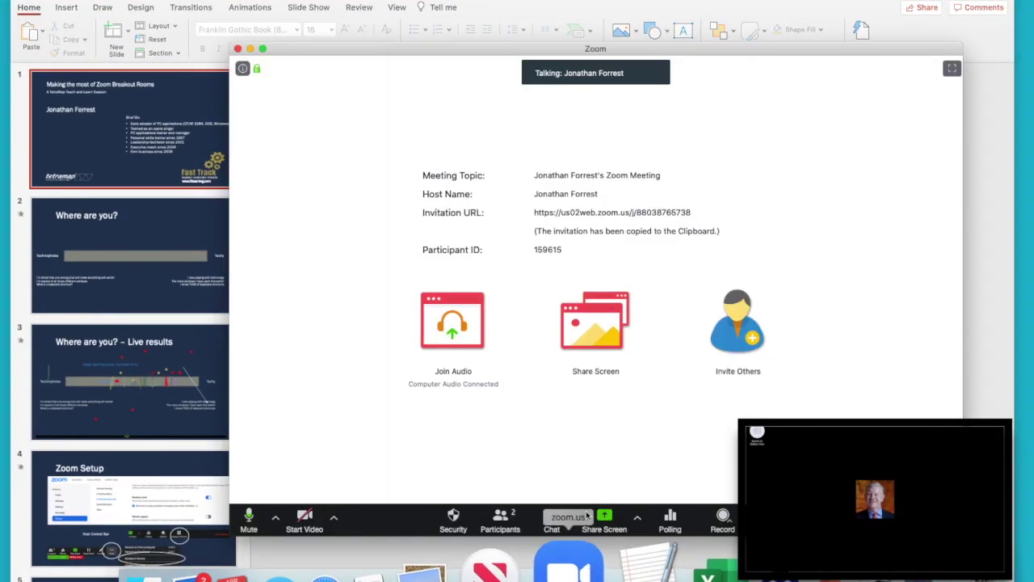
Share a Portion of Screen from Zoom's Advanced sharing options
left_click(595, 317)
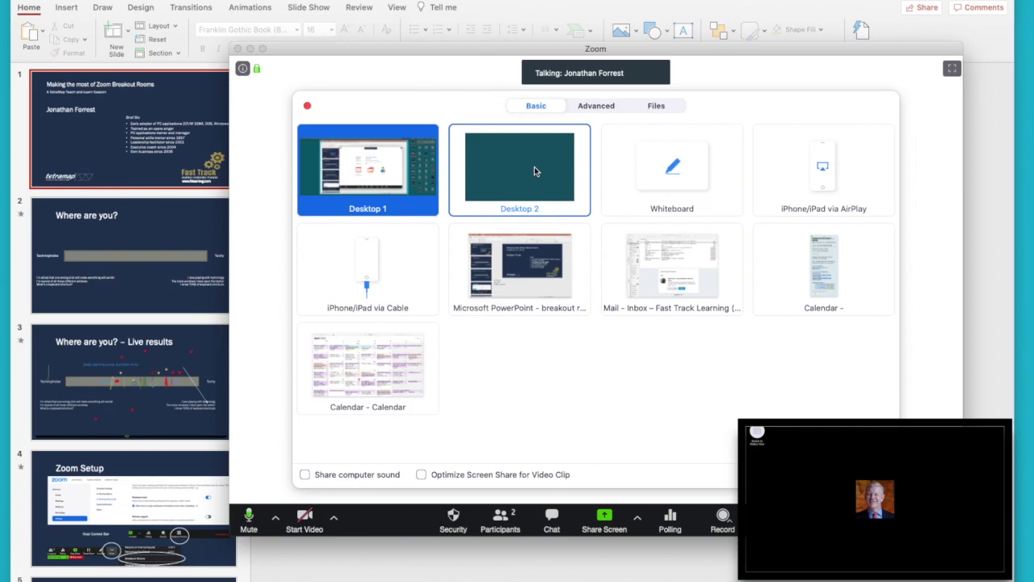
left_click(595, 106)
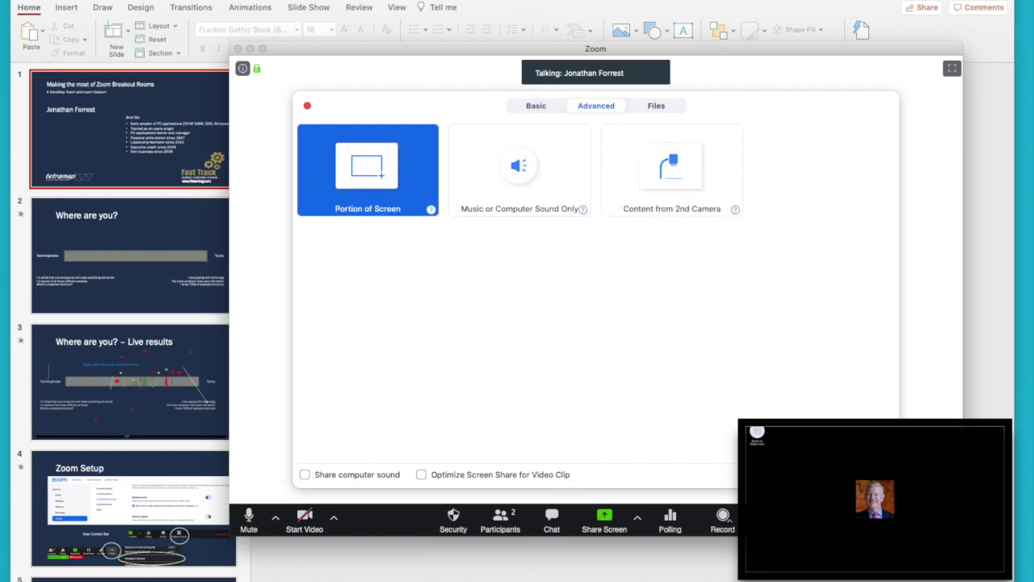
left_click(868, 474)
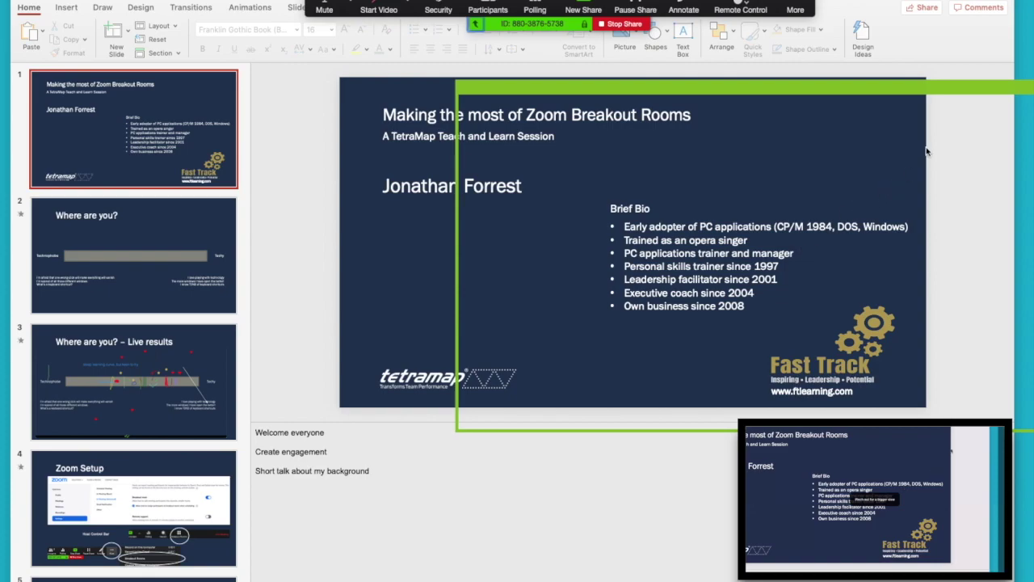
Drag the green share frame around the slide, pausing and then resuming the share
left_click_drag(909, 92, 805, 72)
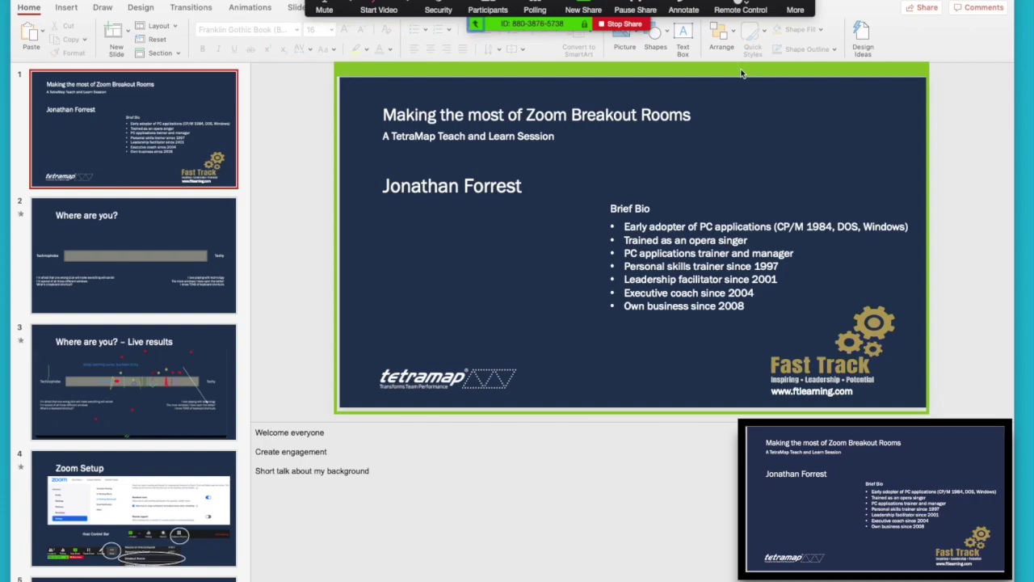
key("super+shift+t")
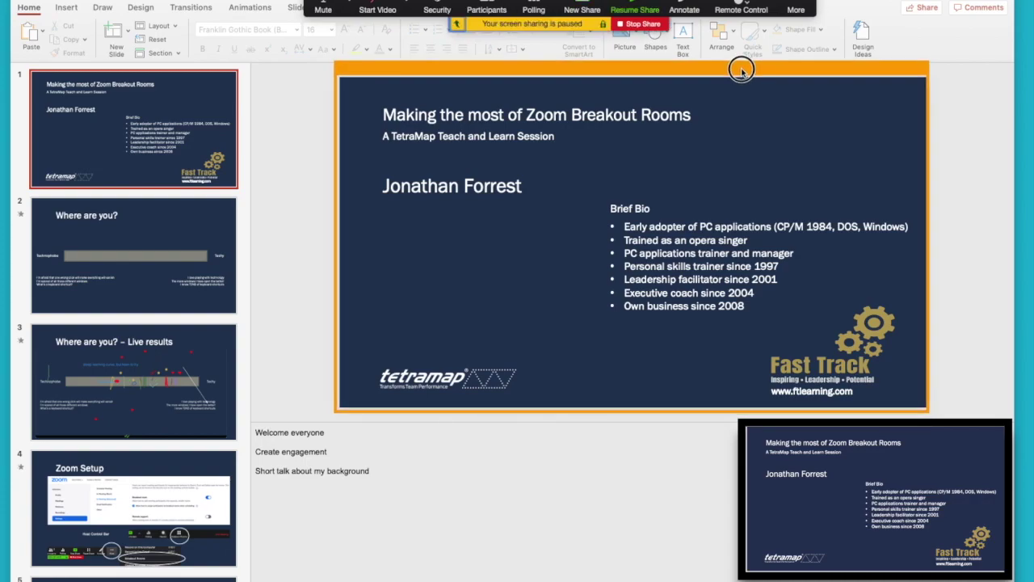
key("super+shift+t")
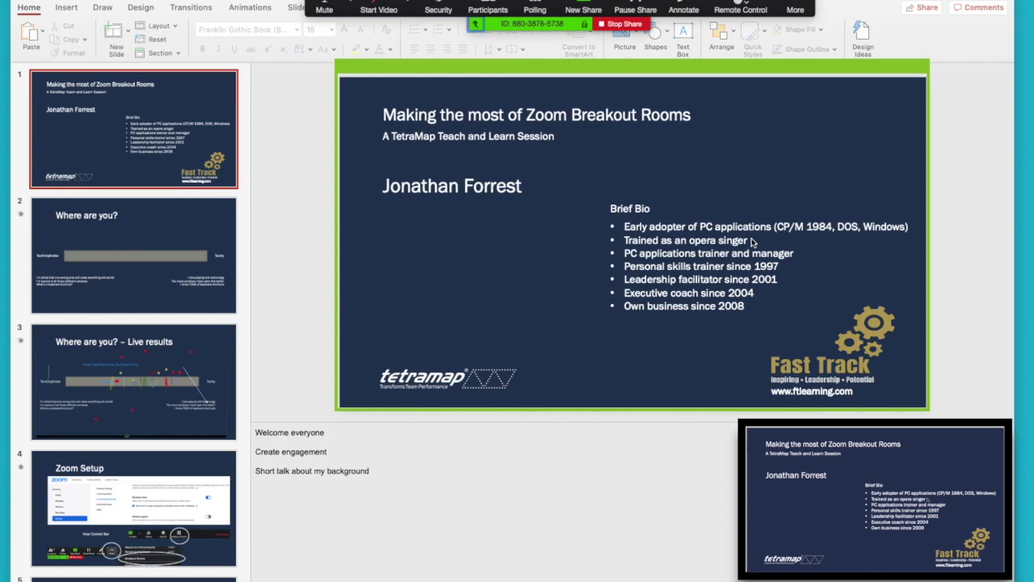
left_click(718, 278)
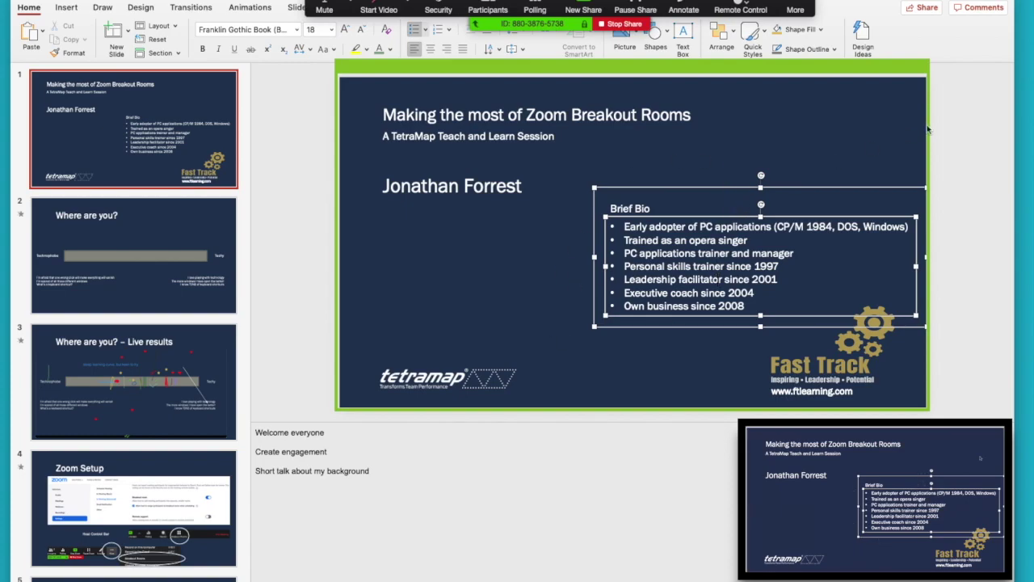
left_click(973, 161)
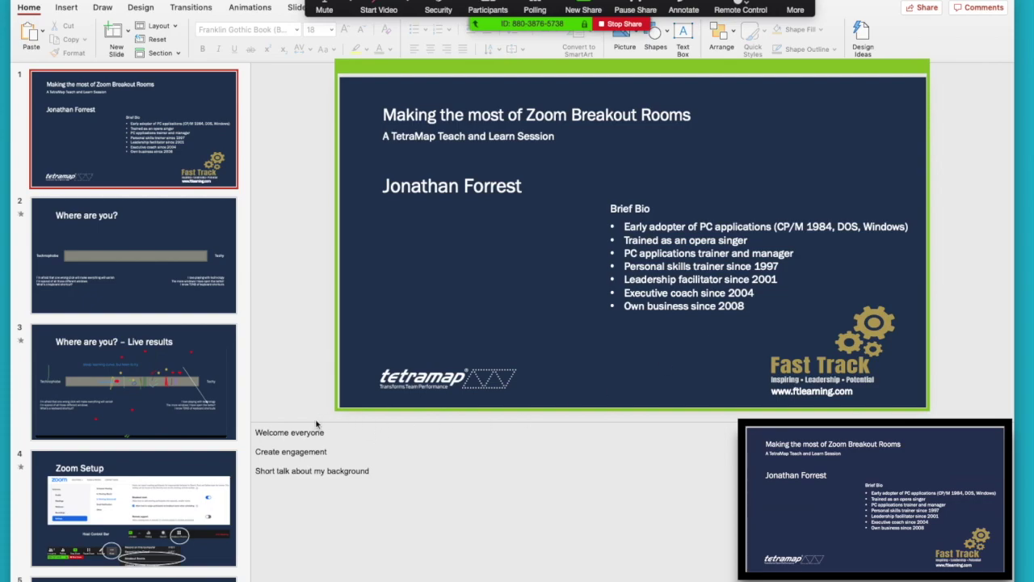
left_click(260, 432)
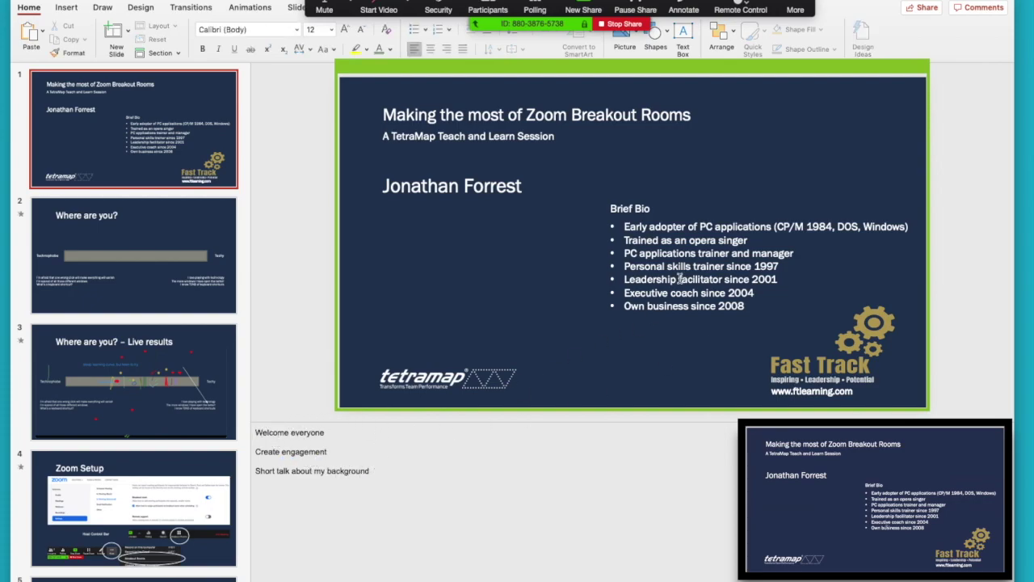
scroll(117, 188, "down", 5)
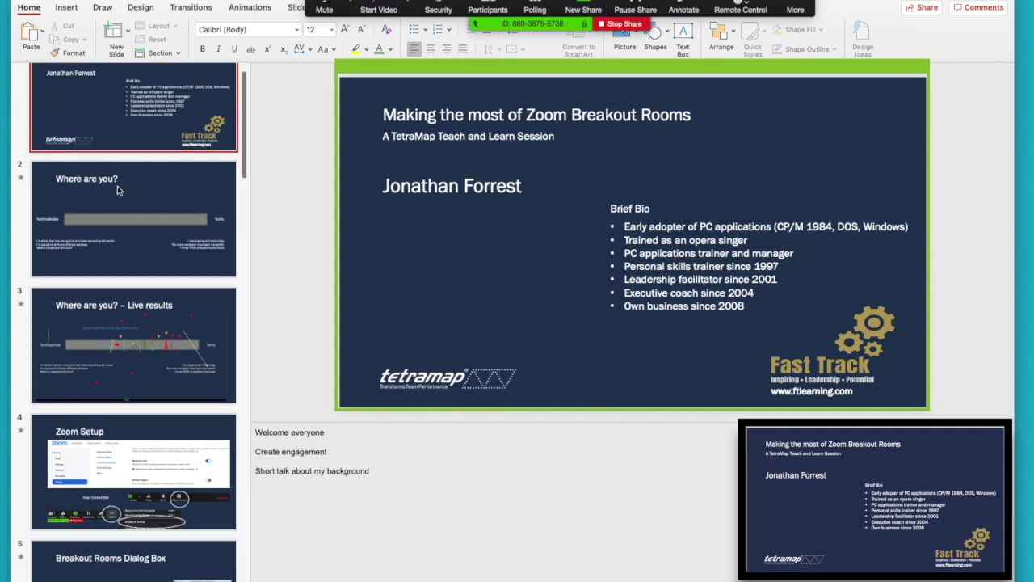
scroll(117, 186, "down", 3)
scroll(119, 173, "up", 10)
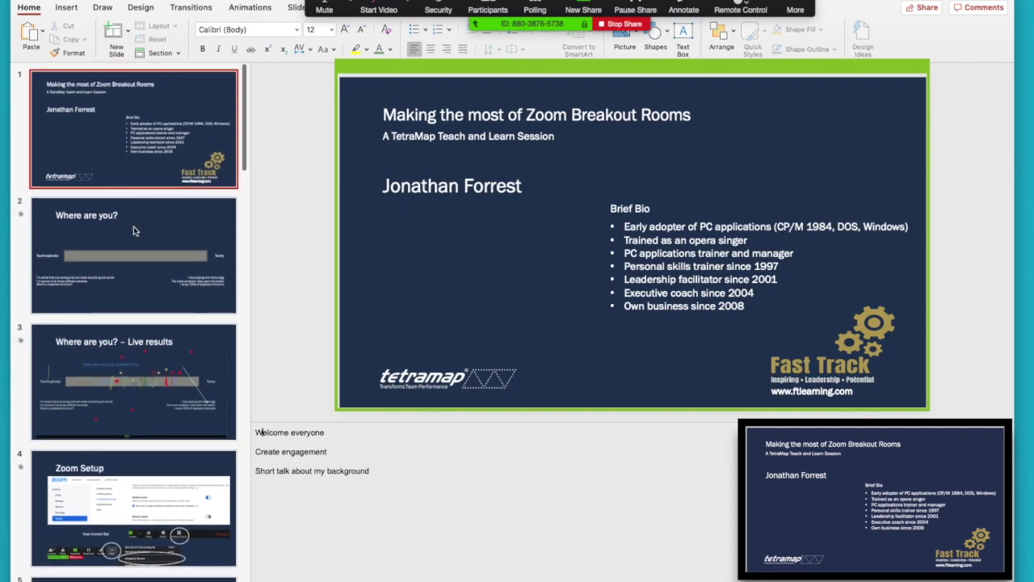
Move through the thumbnails from slide 2, Where are you?, to slide 6, The challenge
left_click(139, 239)
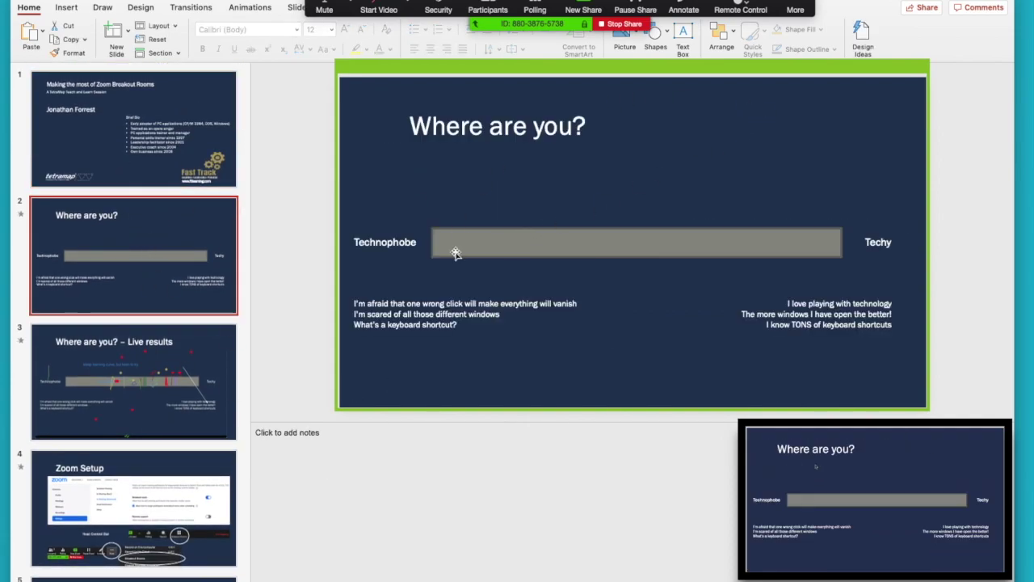
scroll(147, 310, "down", 3)
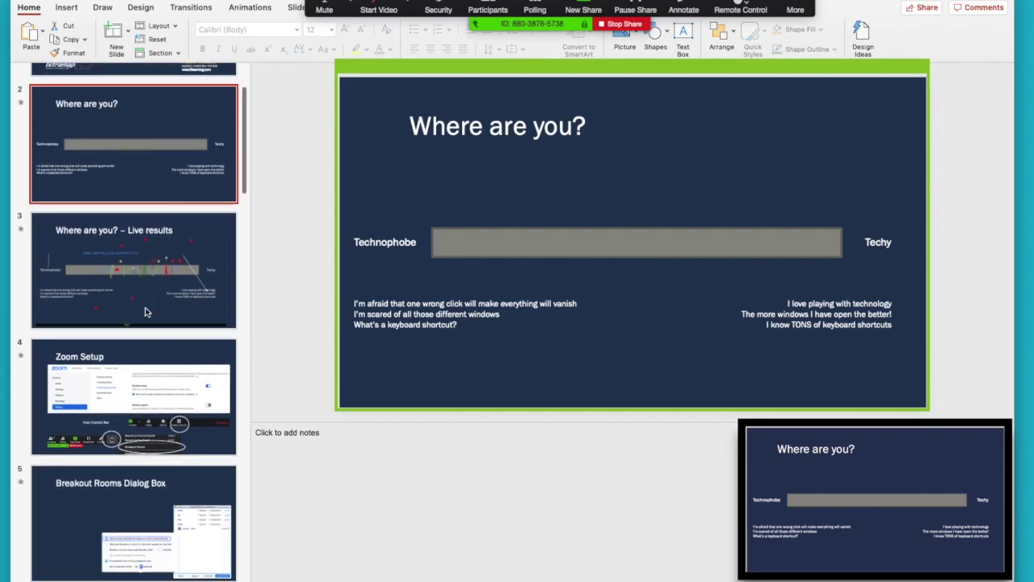
scroll(146, 311, "down", 9)
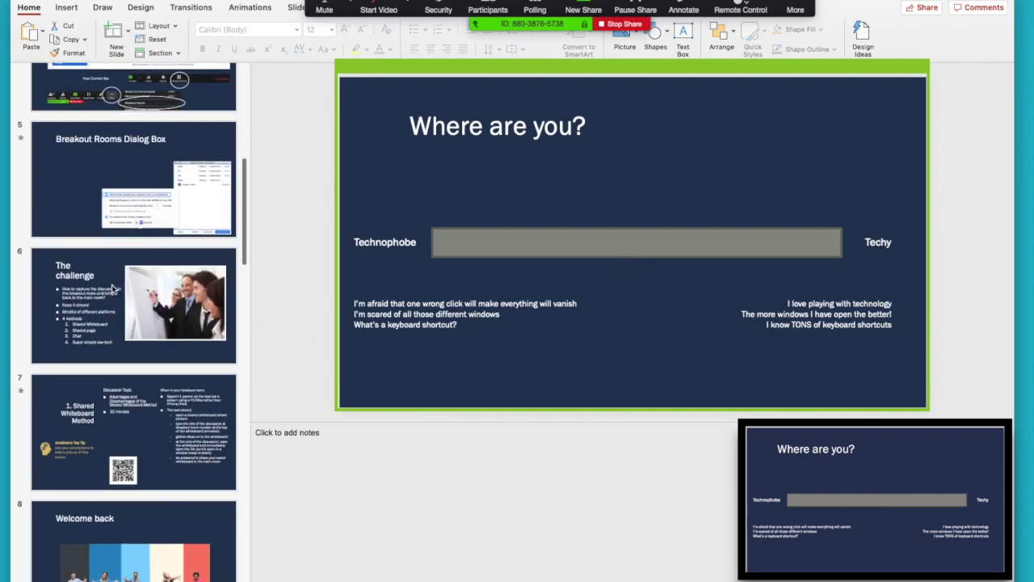
left_click(111, 285)
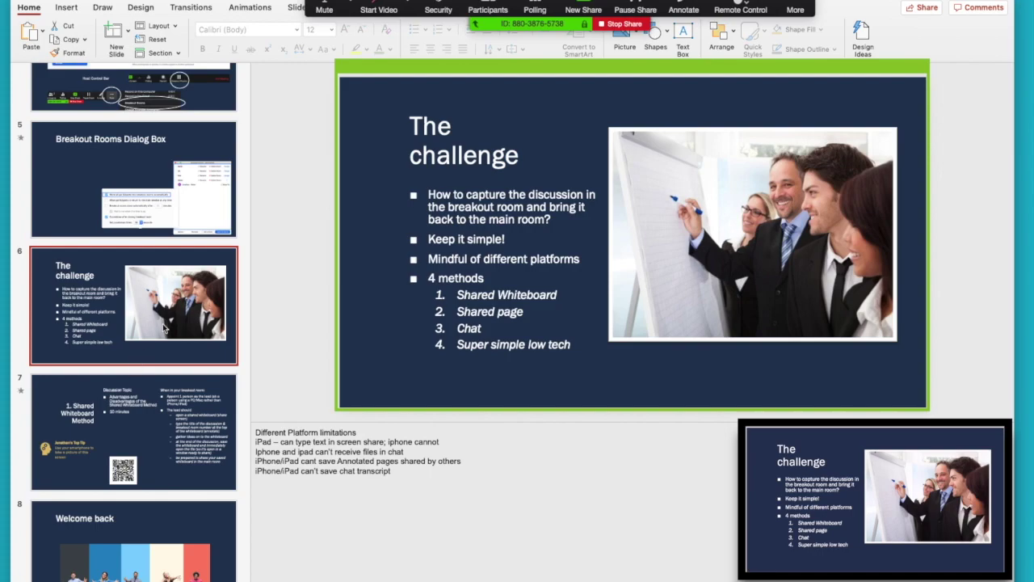
scroll(163, 328, "down", 5)
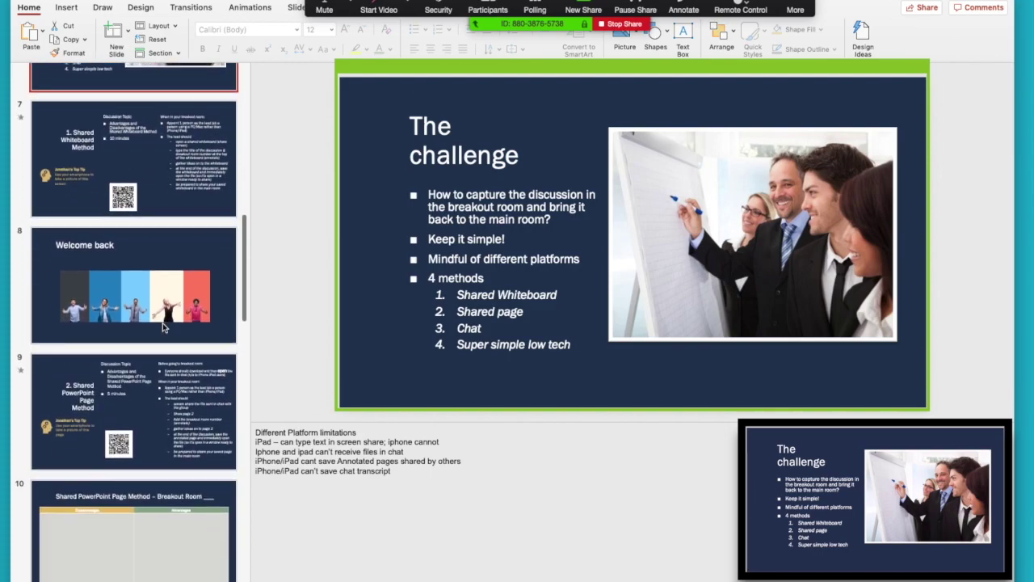
scroll(164, 327, "down", 3)
scroll(163, 327, "up", 2)
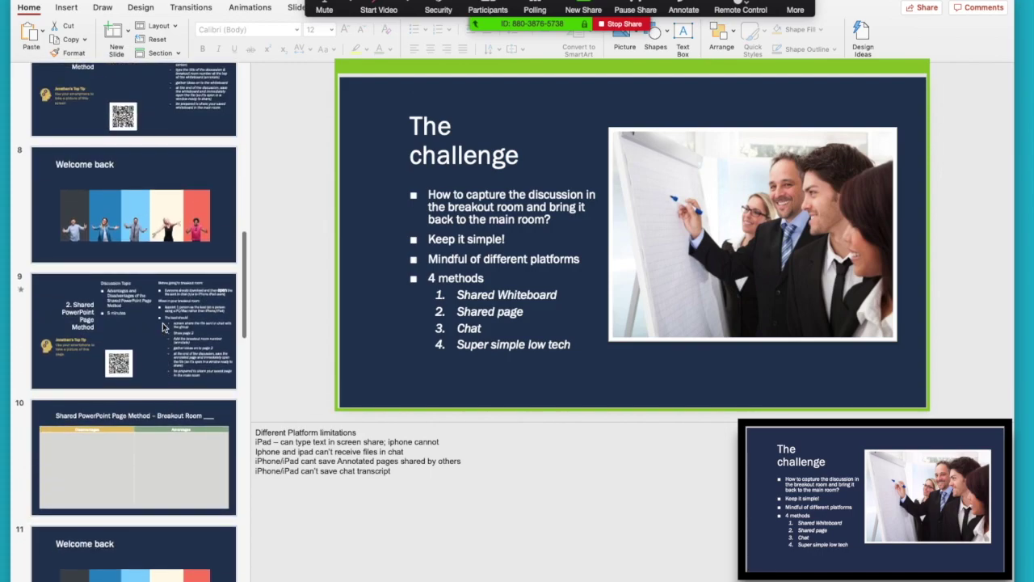
scroll(165, 364, "down", 5)
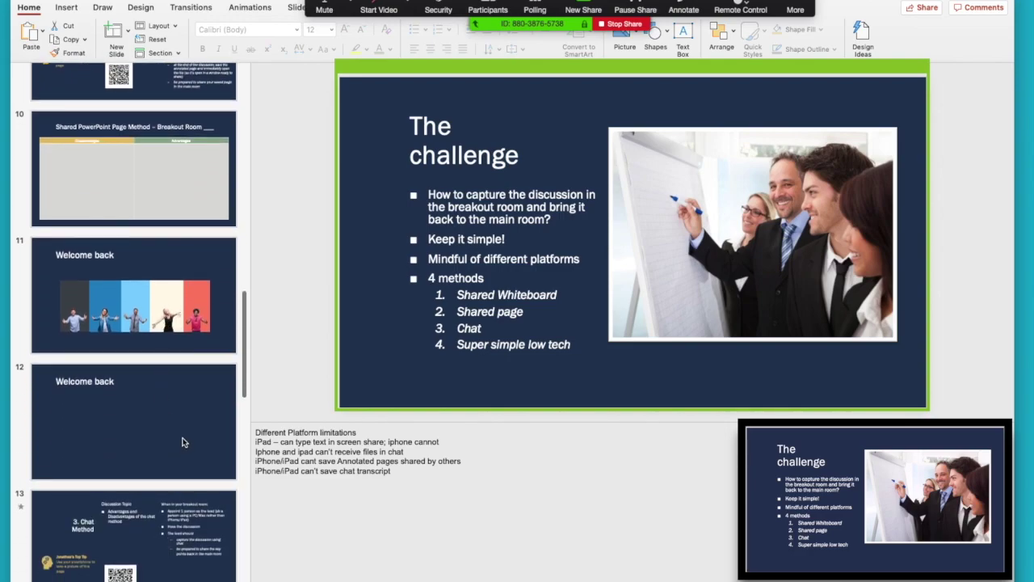
On slide 12, Welcome back, delete both content placeholders, leaving only the title
left_click(185, 442)
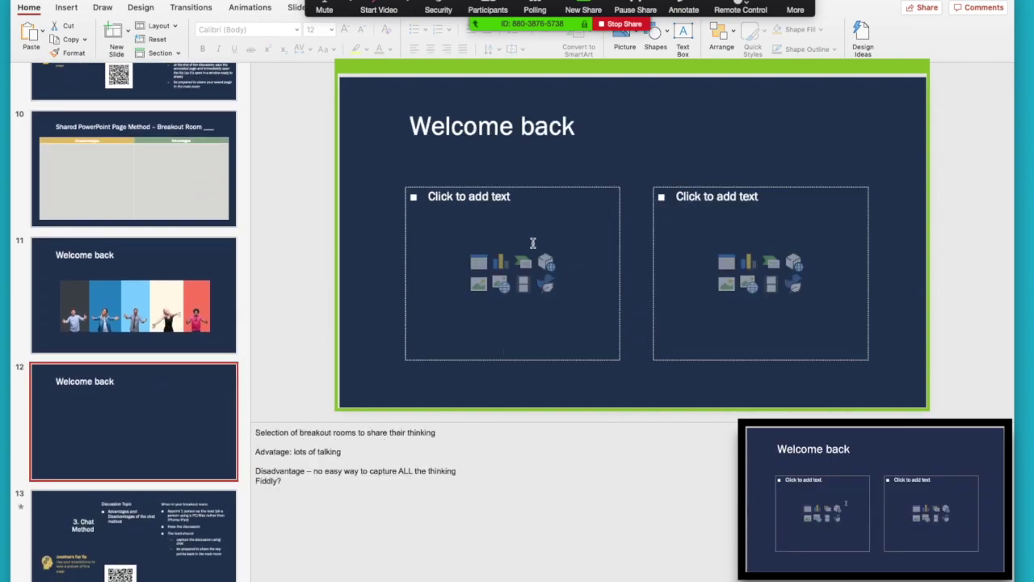
left_click(782, 186)
key("Delete")
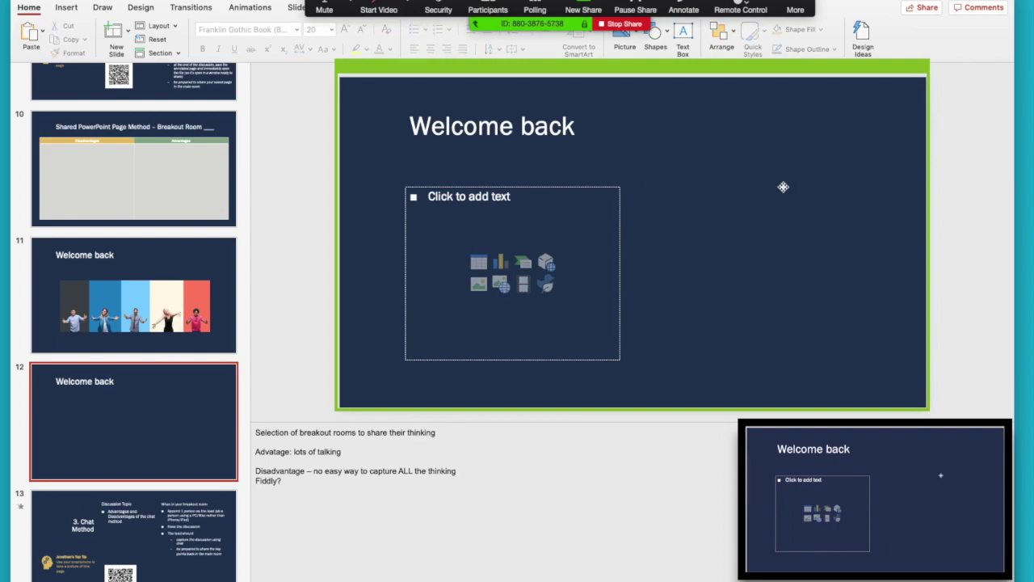
left_click(525, 186)
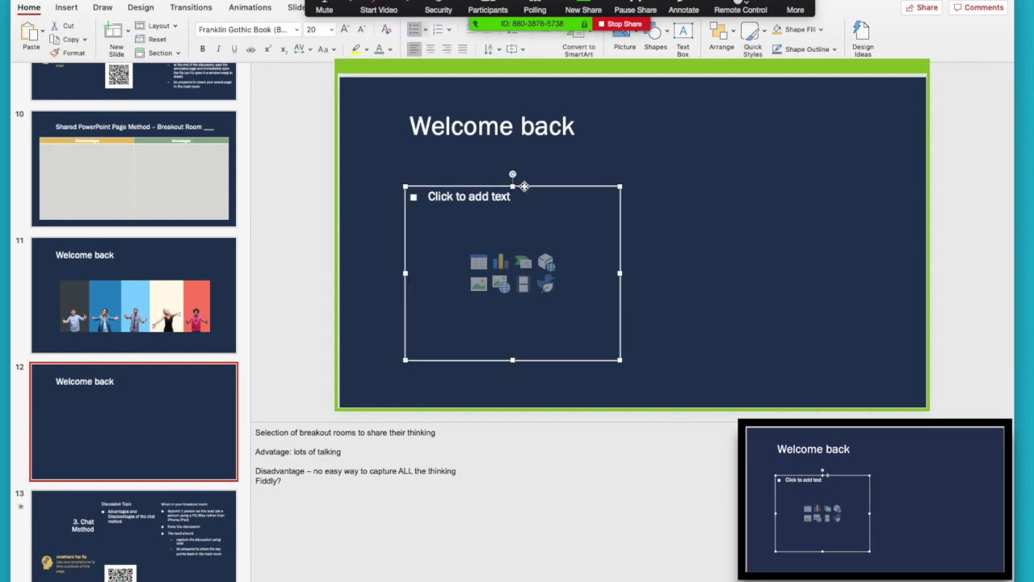
key("Delete")
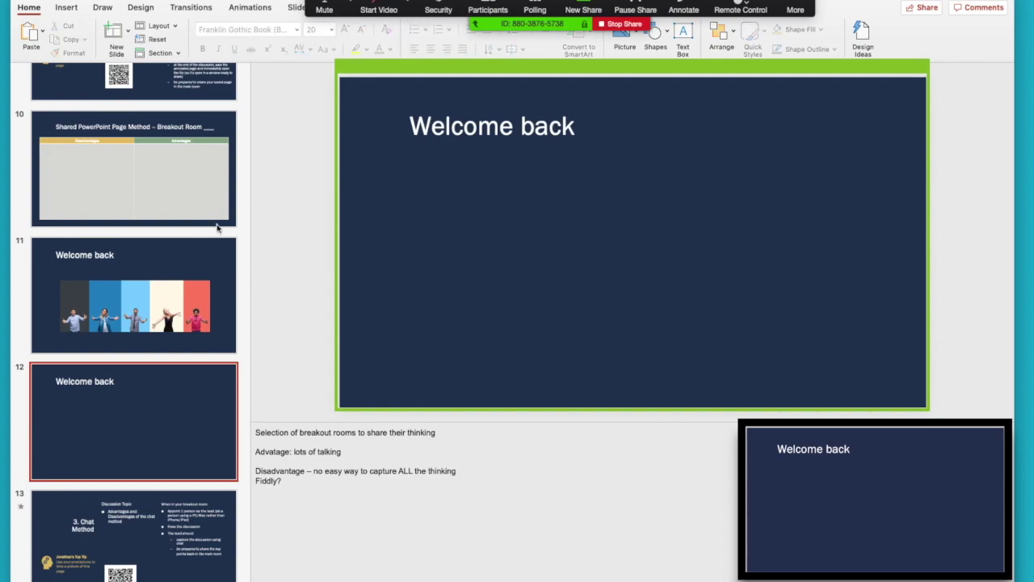
Go back up to slide 10 with the Disadvantages/Advantages table
scroll(202, 369, "up", 2)
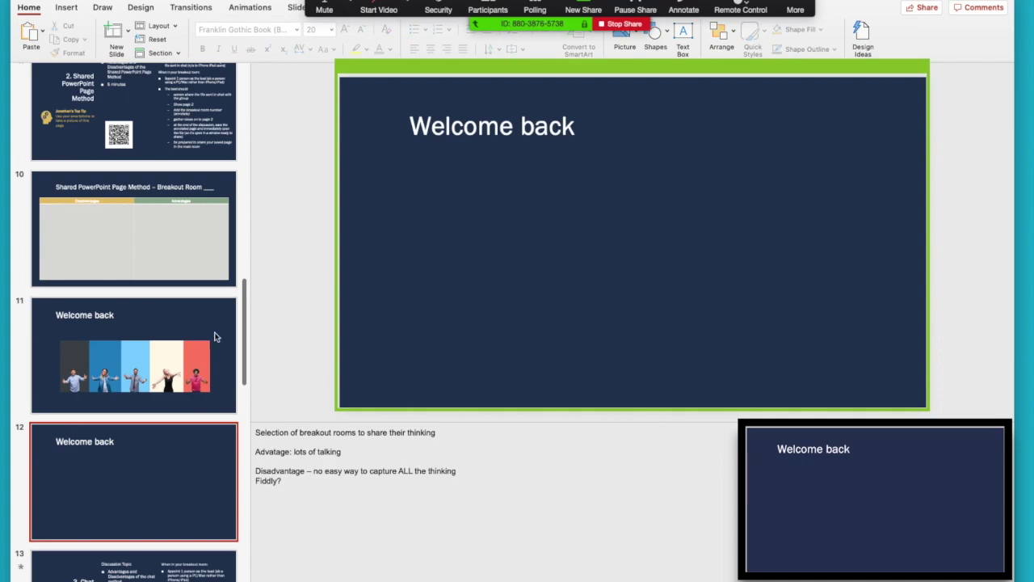
scroll(238, 165, "up", 2)
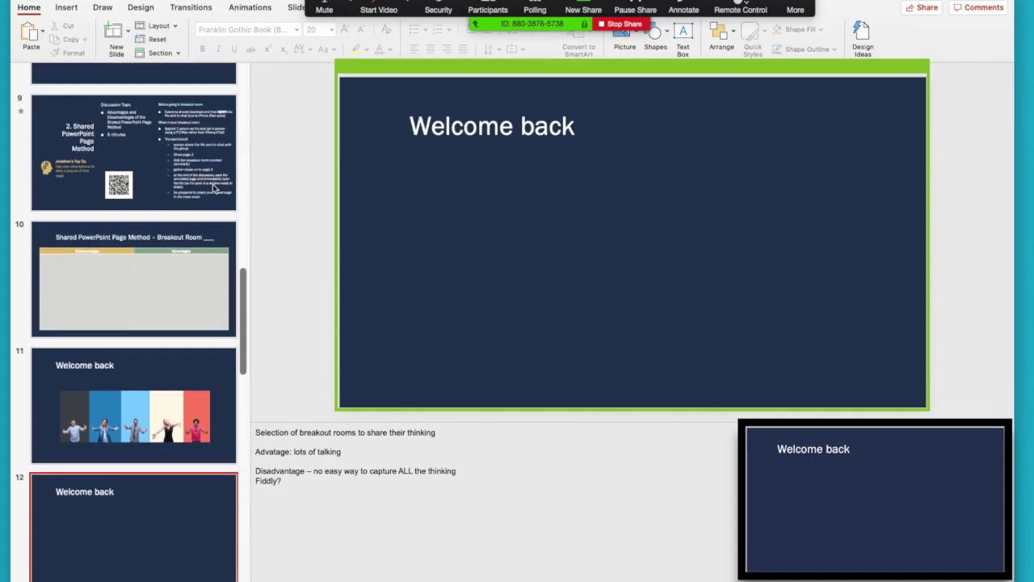
left_click(162, 274)
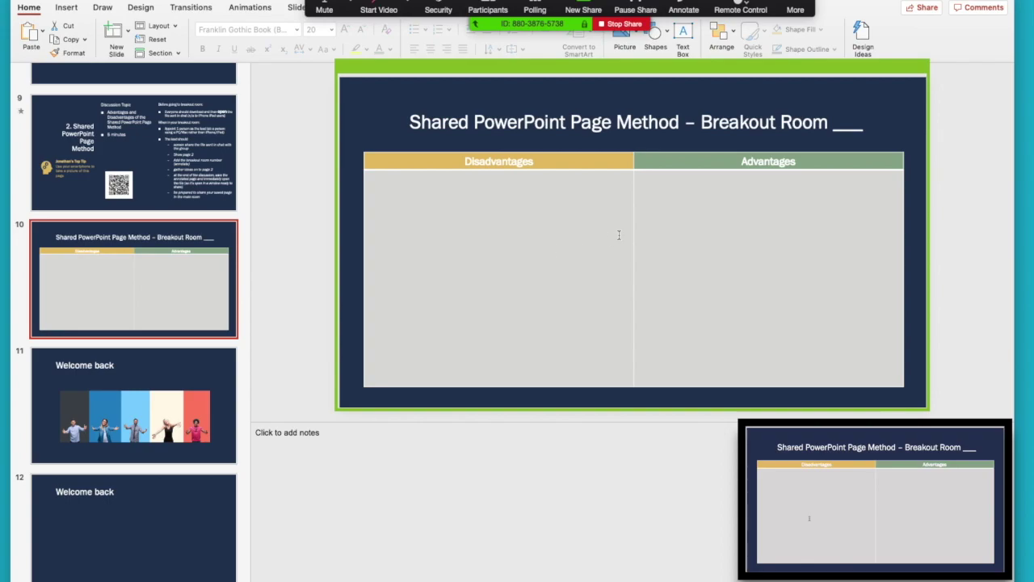
Type 'It's not very easy to use' under Disadvantages and 'WE really like this option' under Advantages
left_click(478, 190)
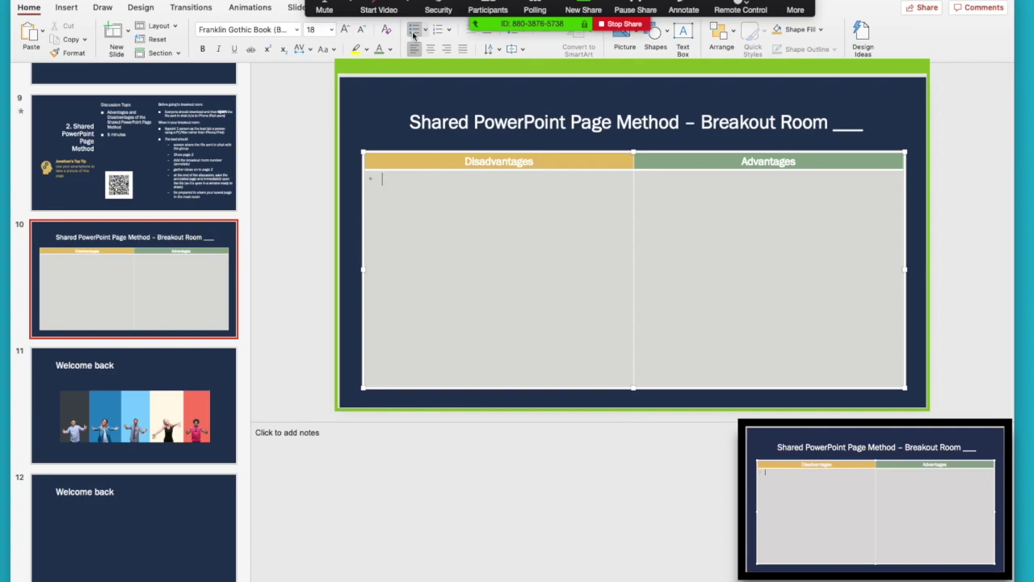
type("It's not very easy to use")
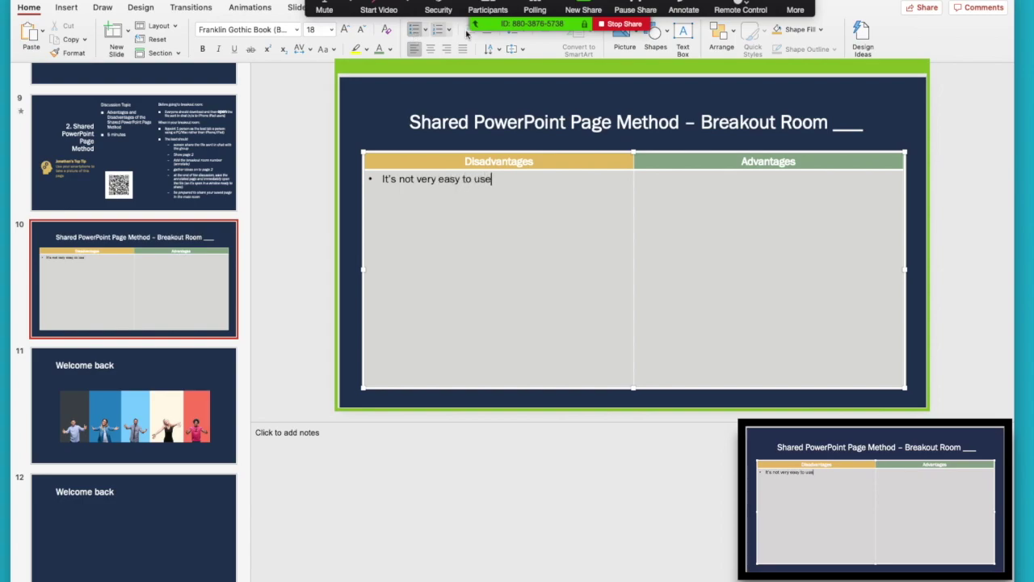
left_click(725, 200)
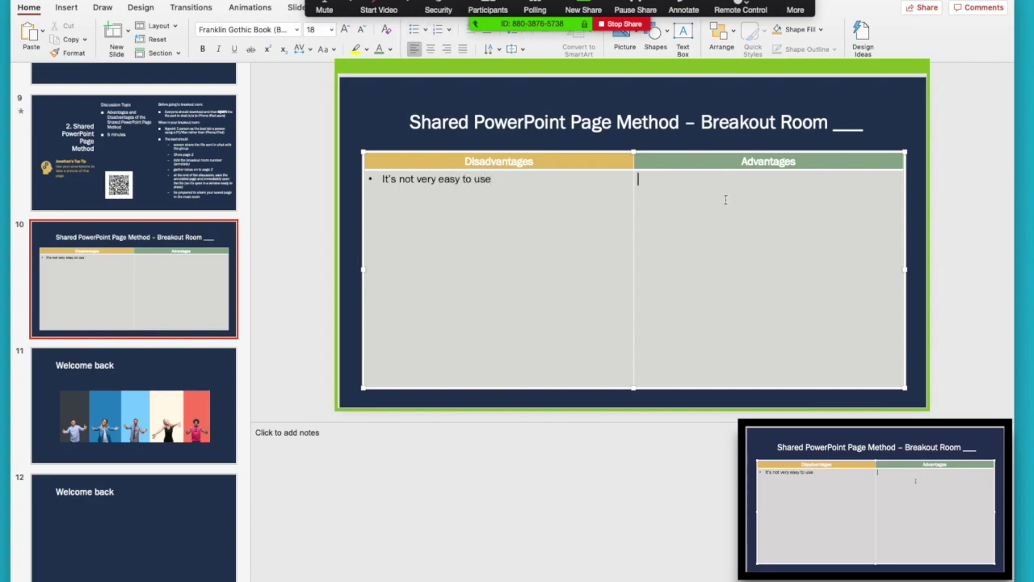
type("WE really like t")
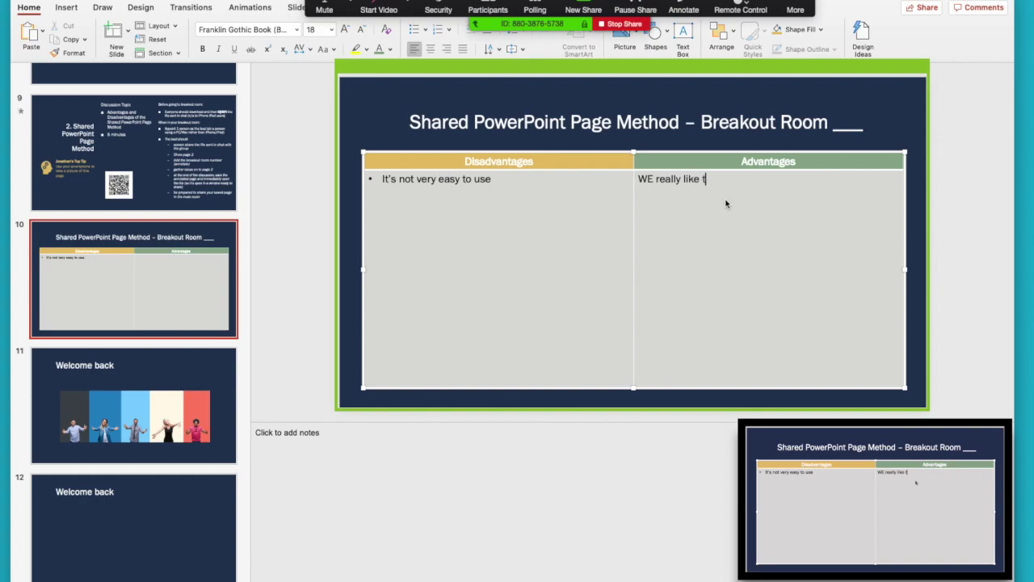
type("his option")
Bullet the Advantages line, give it a light font colour, and select the Disadvantages line for recolouring
left_click_drag(678, 178, 680, 199)
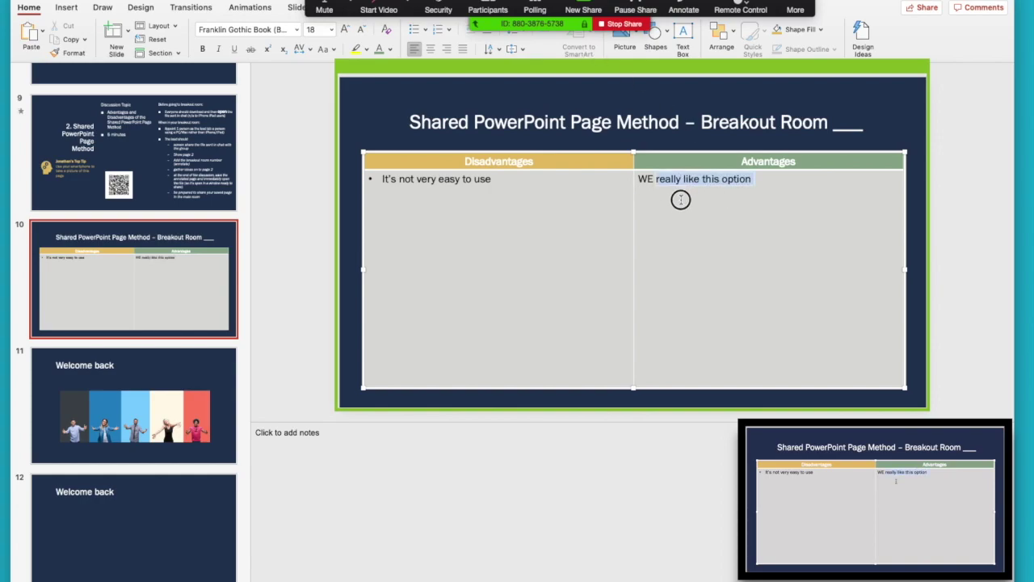
left_click(413, 29)
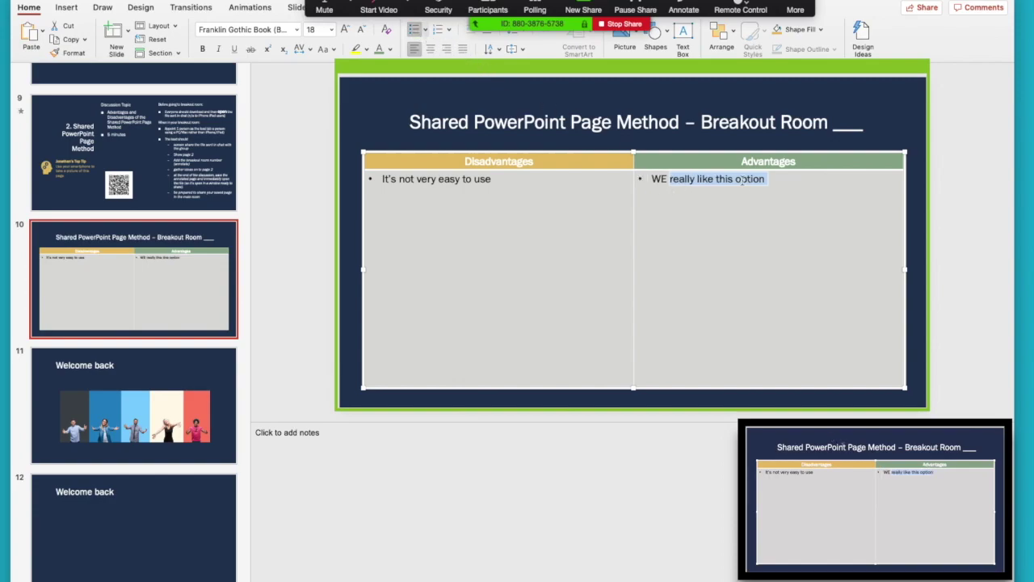
left_click_drag(766, 178, 647, 172)
left_click(379, 48)
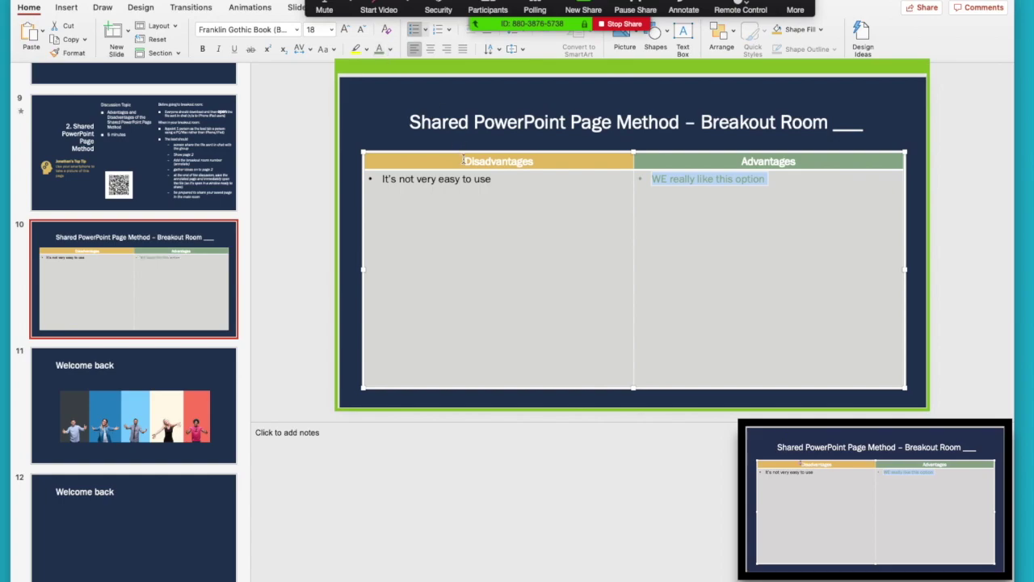
left_click_drag(519, 180, 377, 174)
left_click(388, 49)
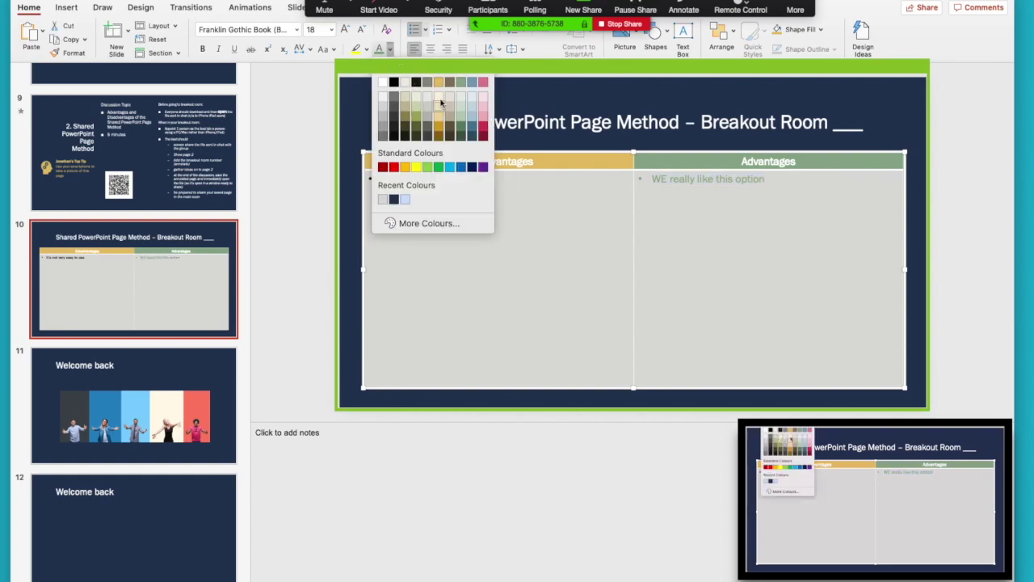
Colour the Disadvantages line gold, then add a second Advantages bullet: 'It's nice and simple'
left_click(440, 82)
left_click(783, 183)
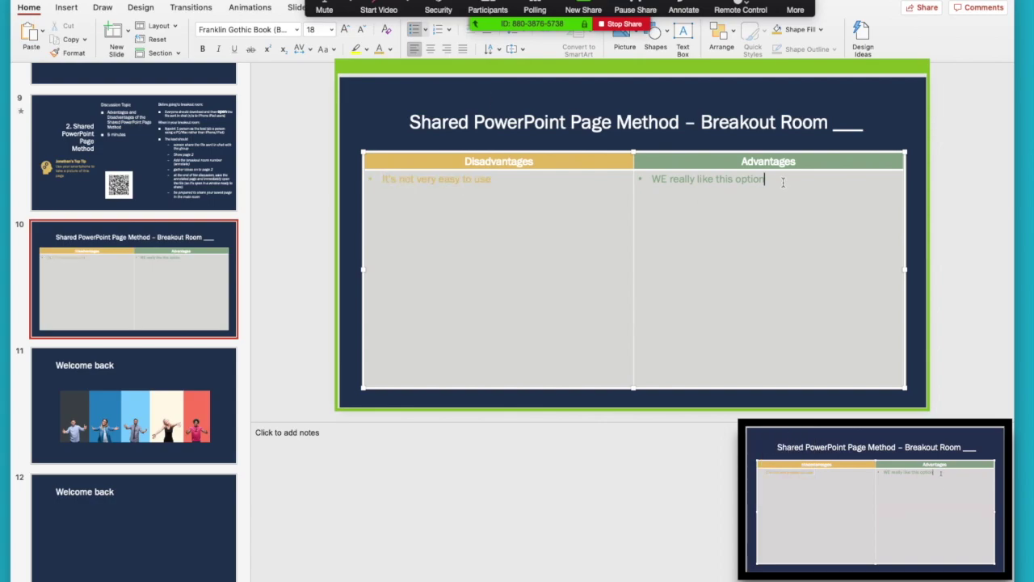
key("Return")
type("It's nice and simplet")
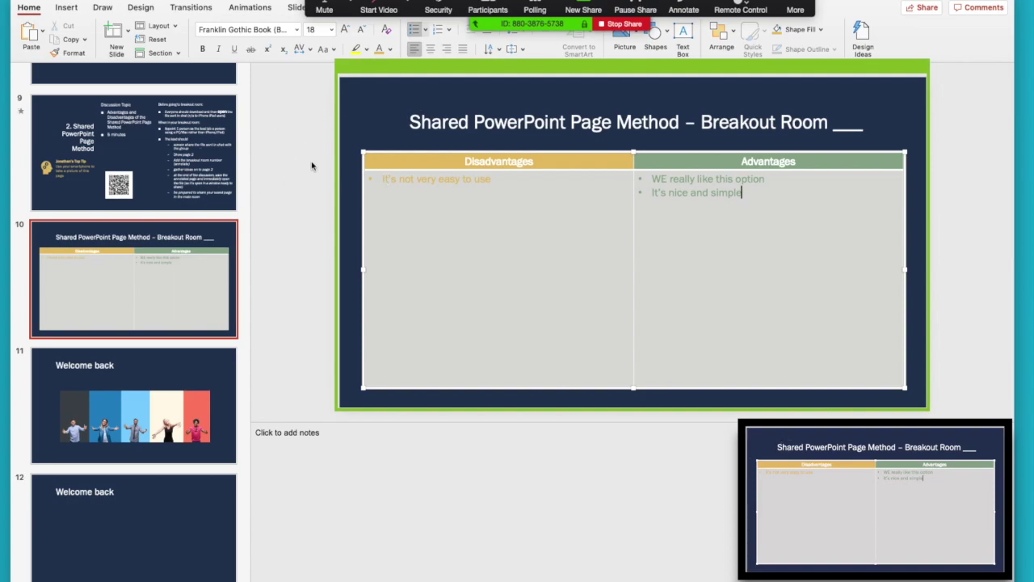
left_click(242, 3)
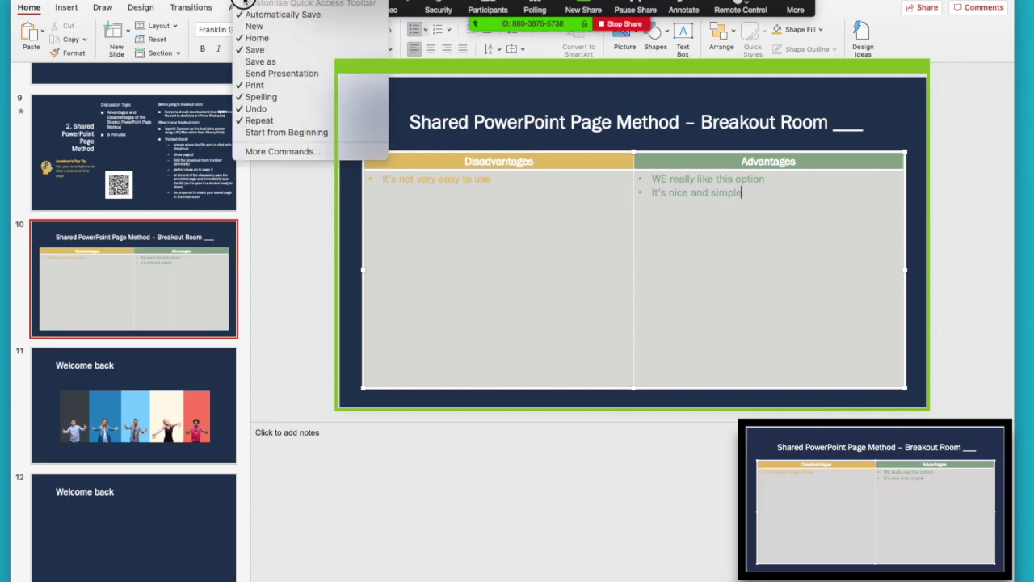
left_click(243, 2)
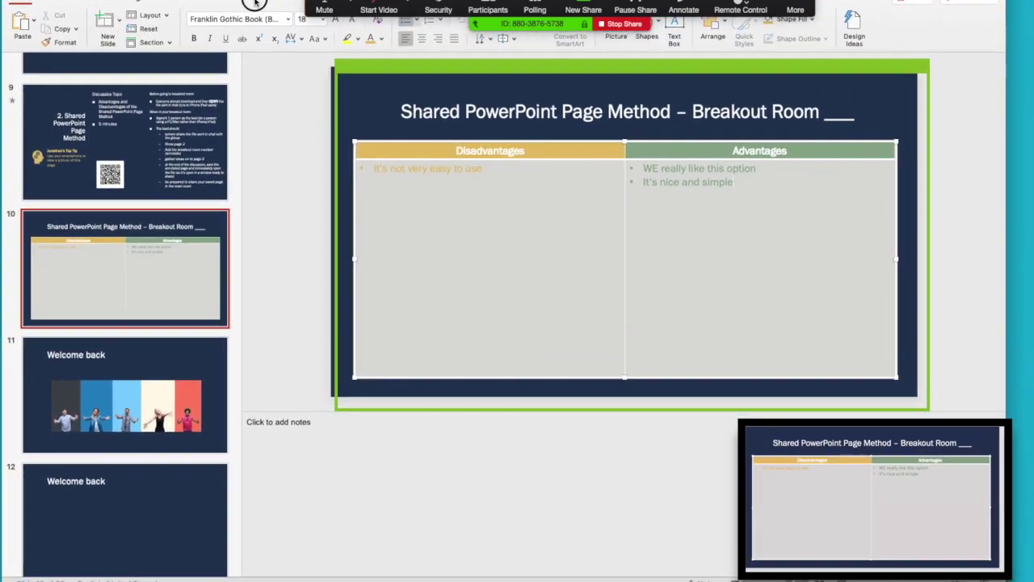
mouse_move(254, 2)
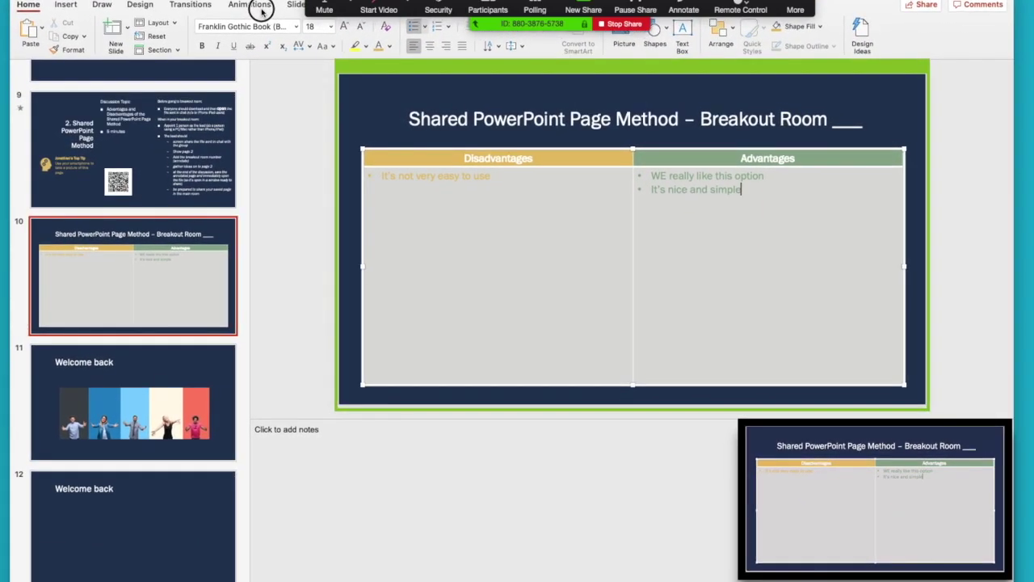
left_click(153, 377)
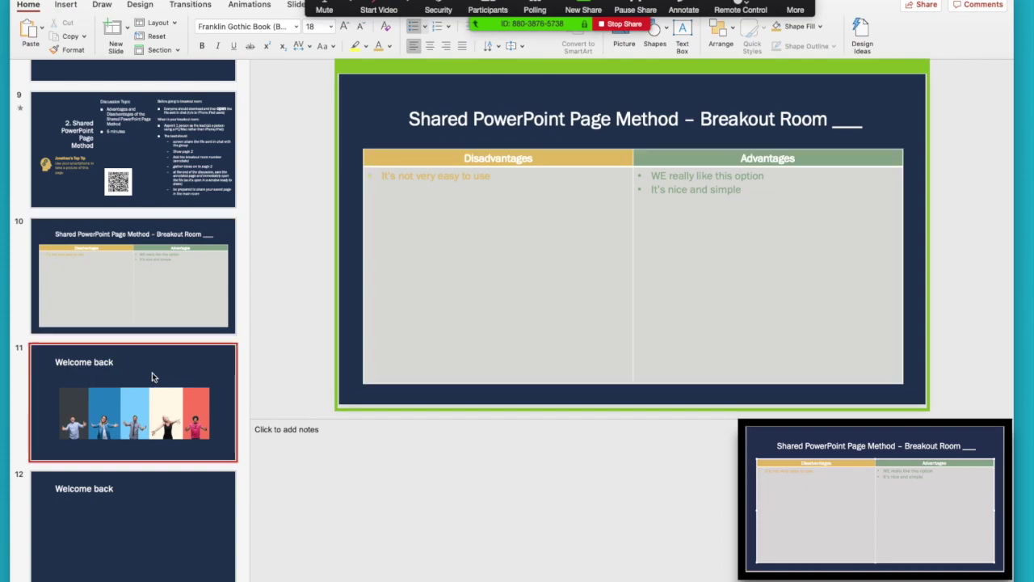
scroll(174, 294, "down", 3)
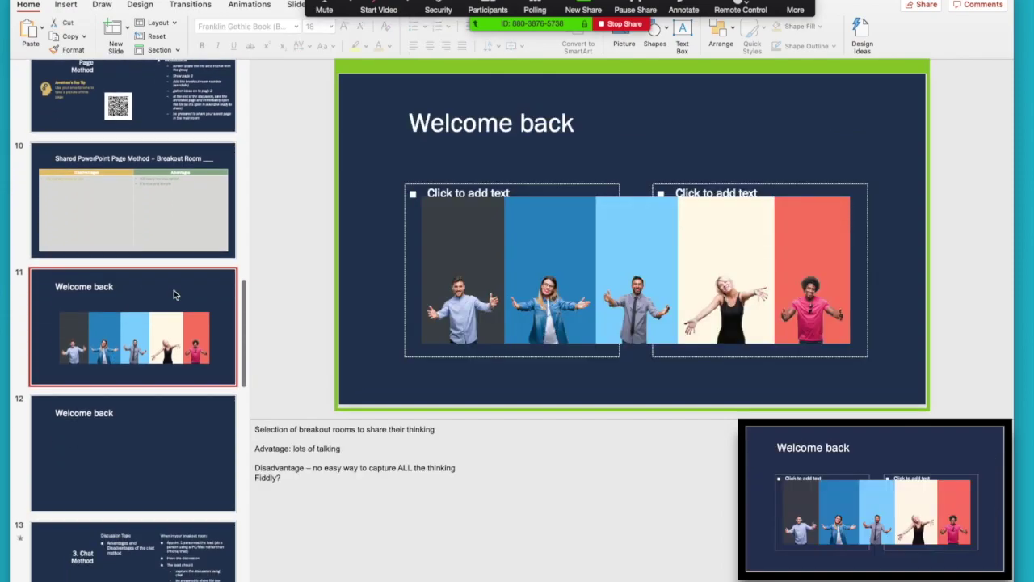
key("Down")
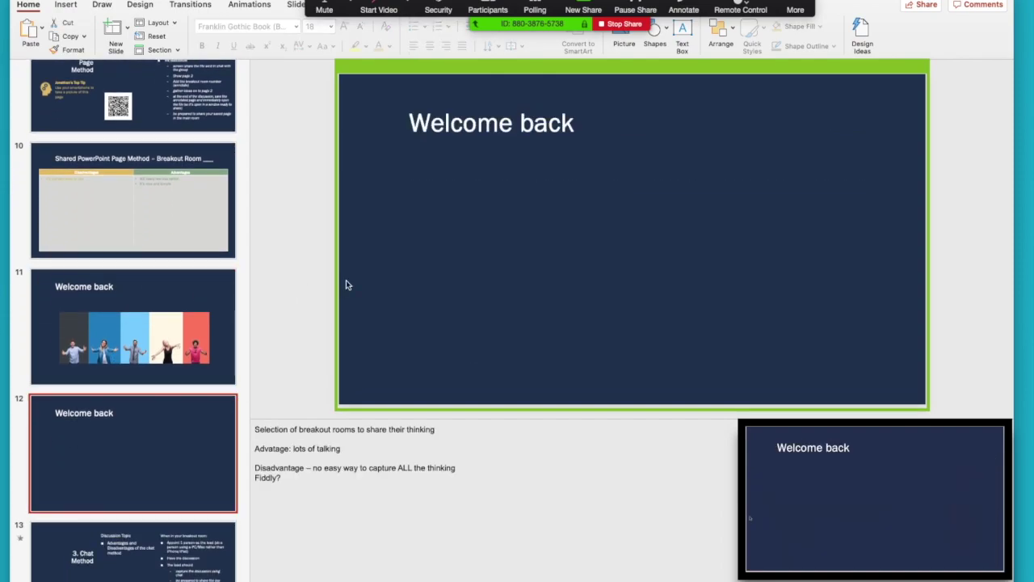
key("Down")
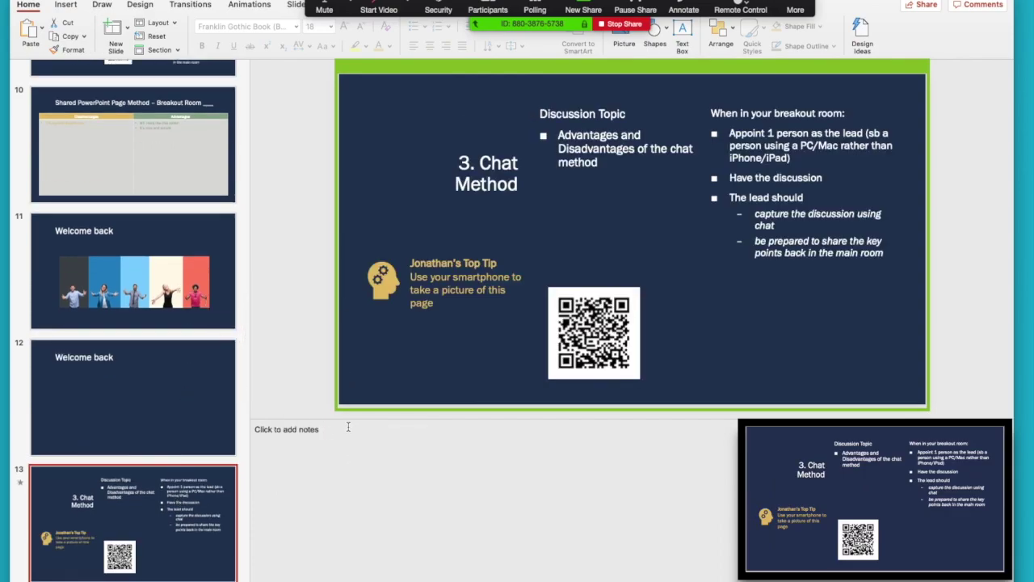
left_click(348, 427)
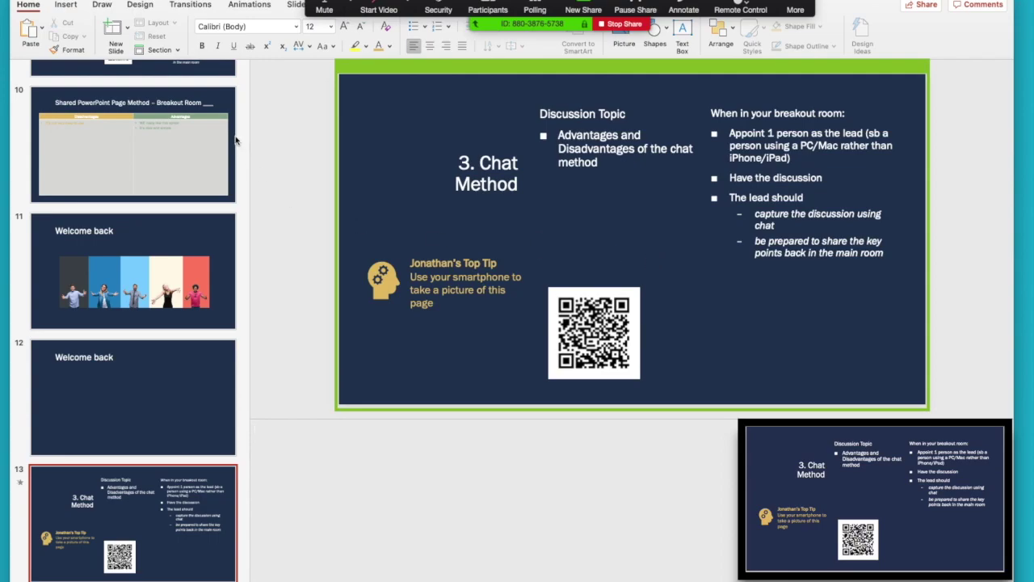
left_click(185, 160)
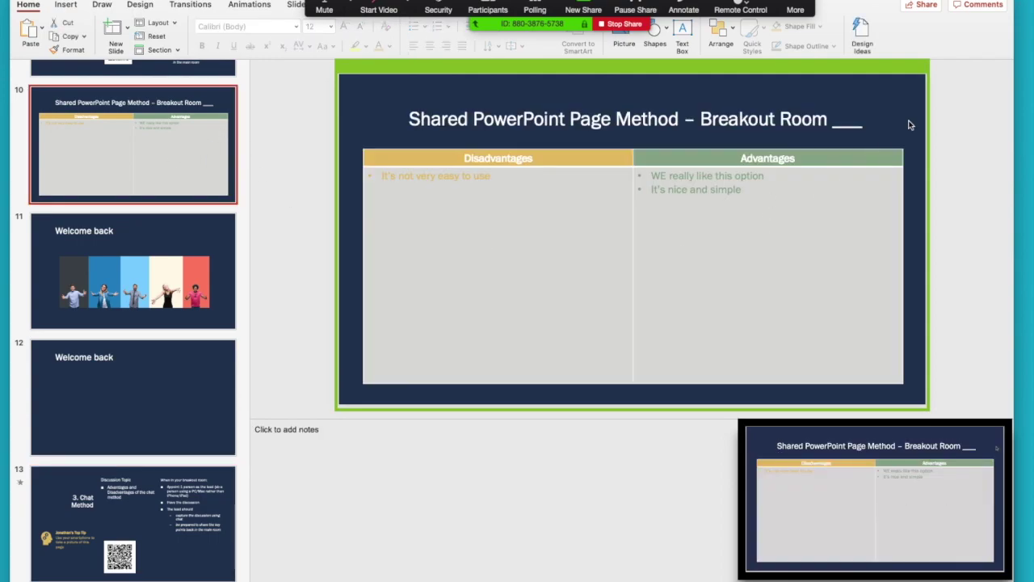